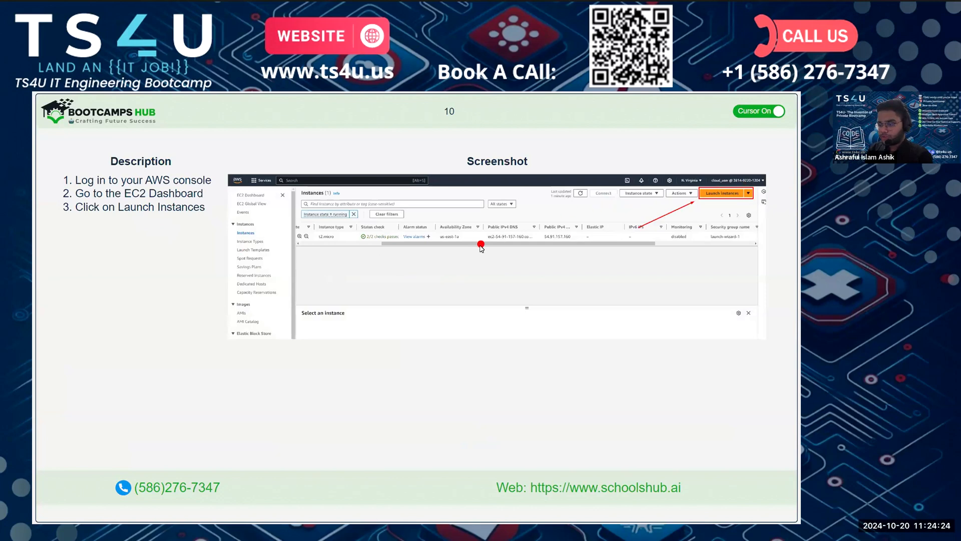
Leave the slideshow, switch to the AWS console and open the EC2 service
{"action": "key", "text": "Escape"}
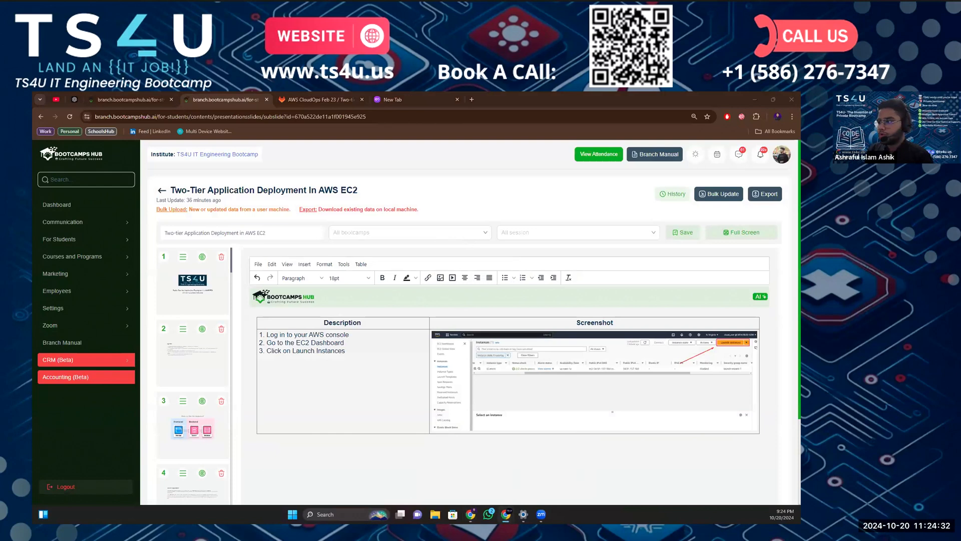
{"action": "left_click_drag", "start_coordinate": [800, 93], "coordinate": [158, 92]}
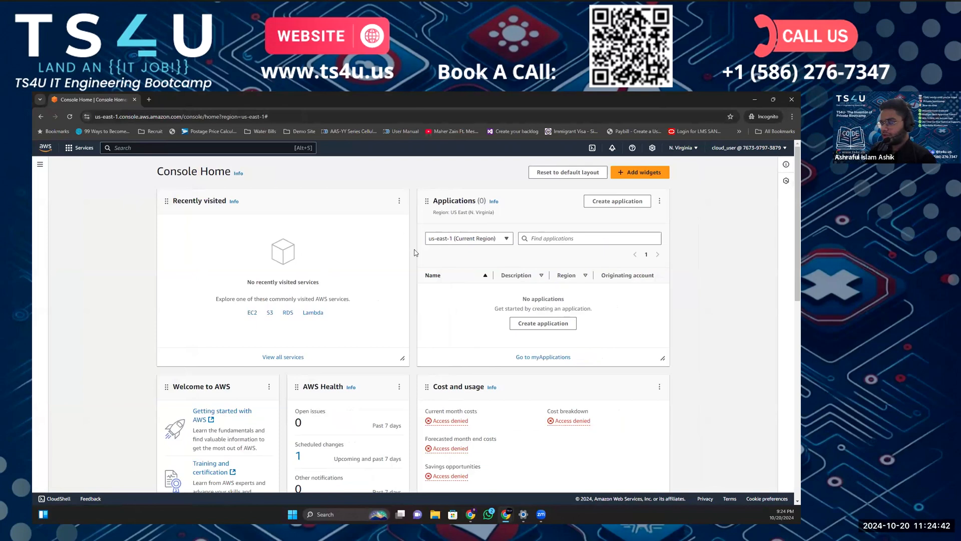
{"action": "left_click", "coordinate": [173, 149]}
{"action": "type", "text": "EC2"}
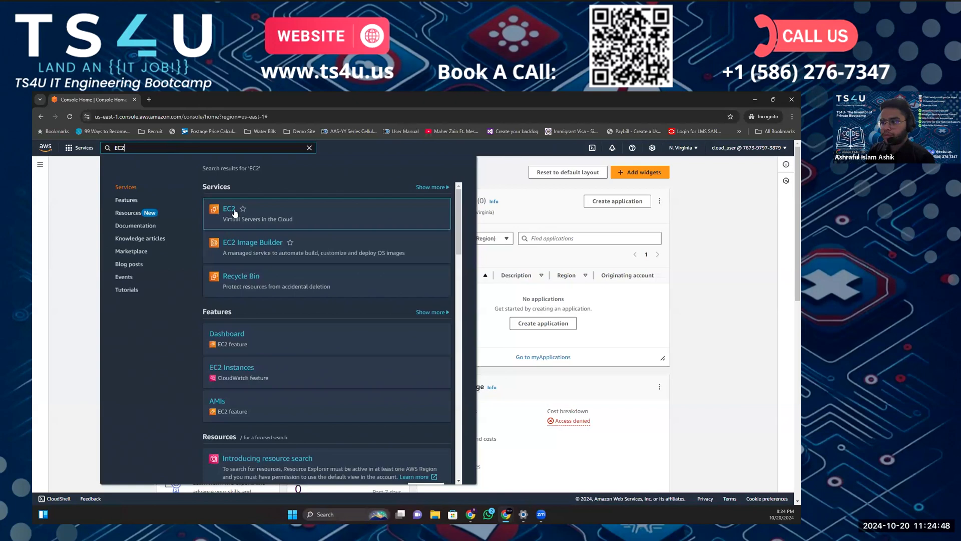
{"action": "left_click", "coordinate": [230, 209]}
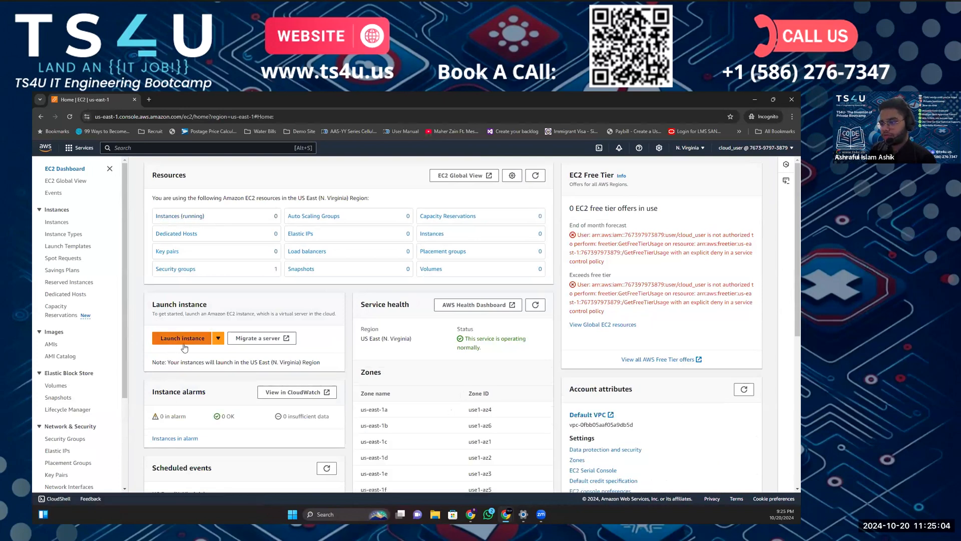
Open the list of running EC2 instances and start launching a new instance
{"action": "left_click", "coordinate": [172, 218]}
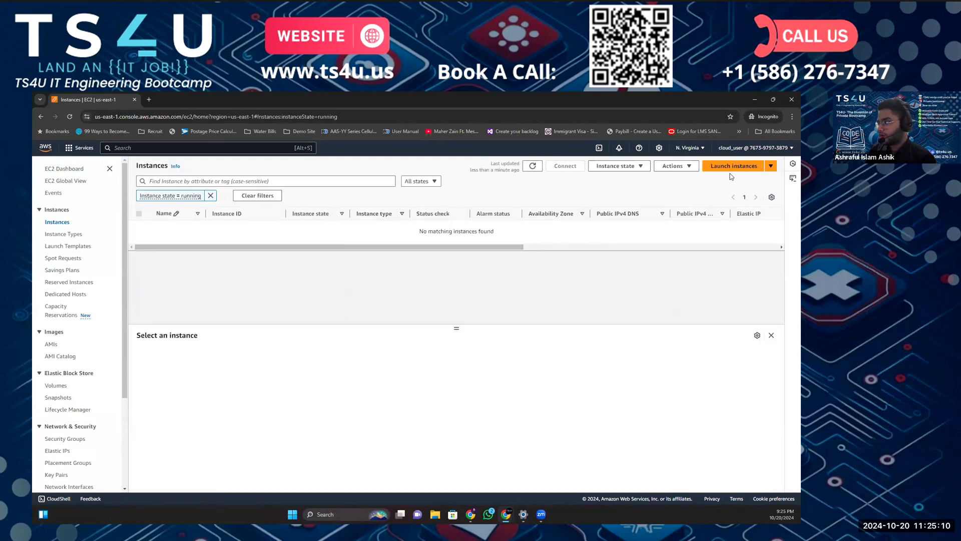
{"action": "left_click", "coordinate": [743, 169]}
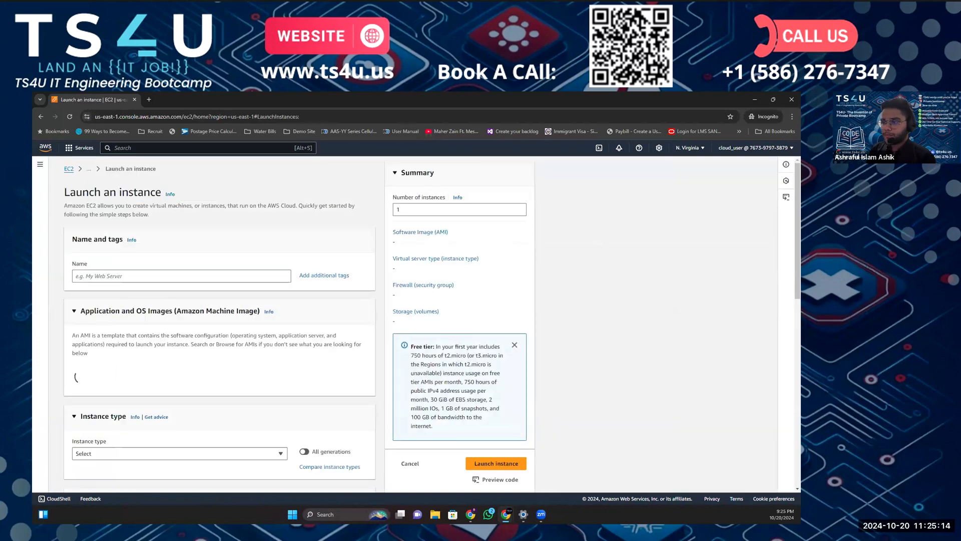
{"action": "left_click", "coordinate": [134, 276]}
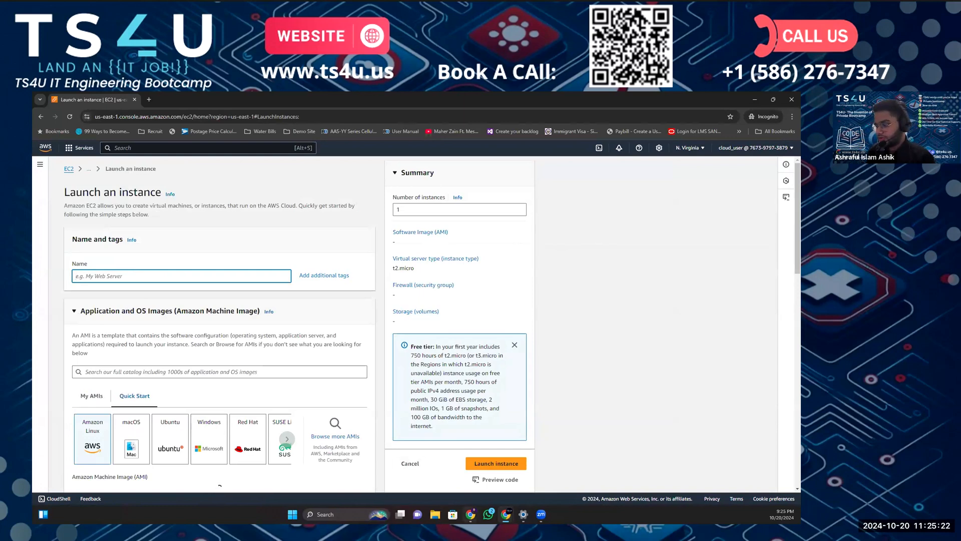
Switch to the Bootcamps Hub presentation and read slides 10 to 14 on instance naming, AMI, key pair and launch
{"action": "mouse_move", "coordinate": [470, 515]}
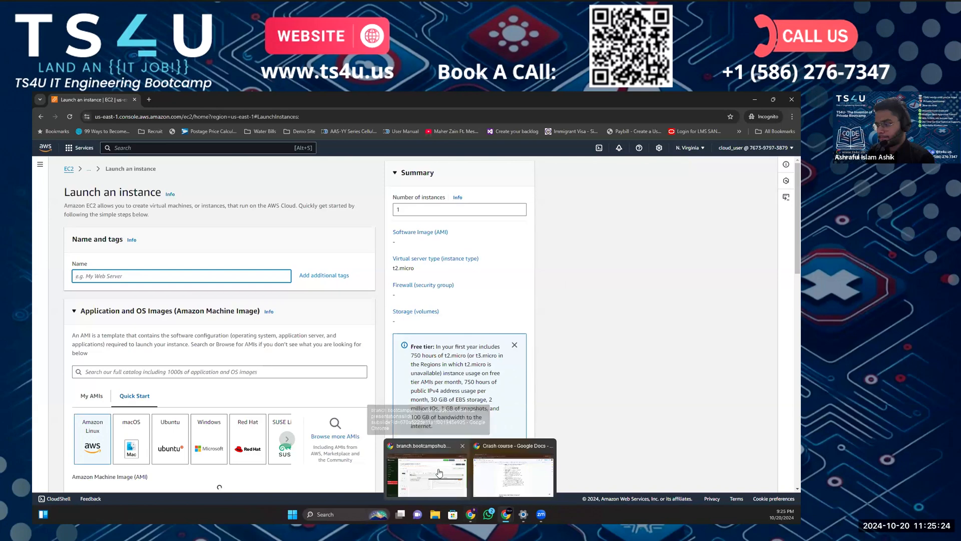
{"action": "left_click", "coordinate": [428, 473]}
{"action": "scroll", "coordinate": [343, 366], "scroll_direction": "down", "scroll_amount": 1}
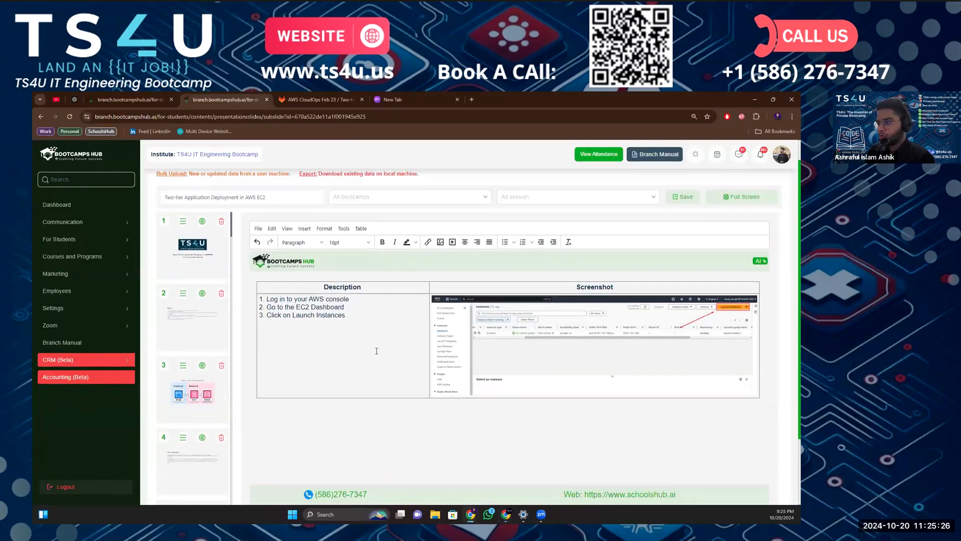
{"action": "left_click", "coordinate": [732, 198]}
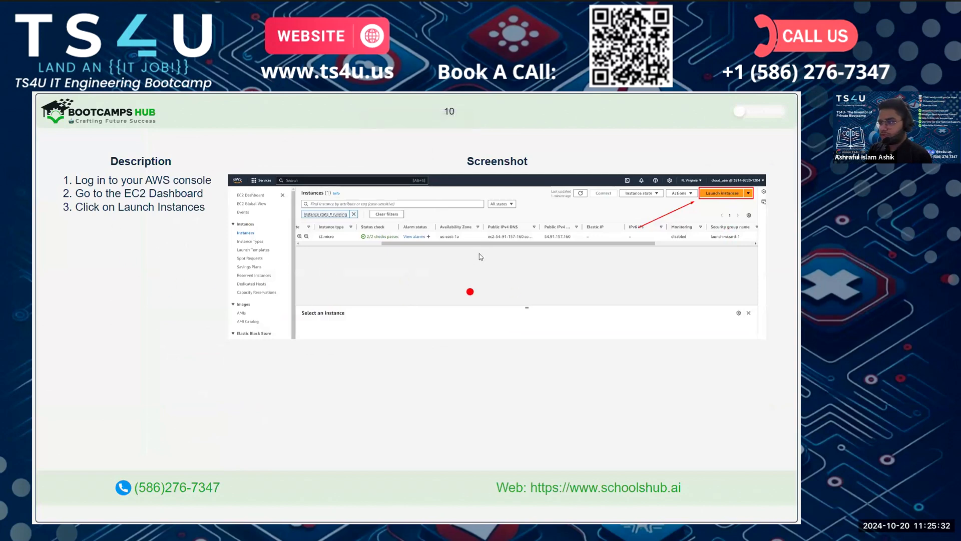
{"action": "key", "text": "Right"}
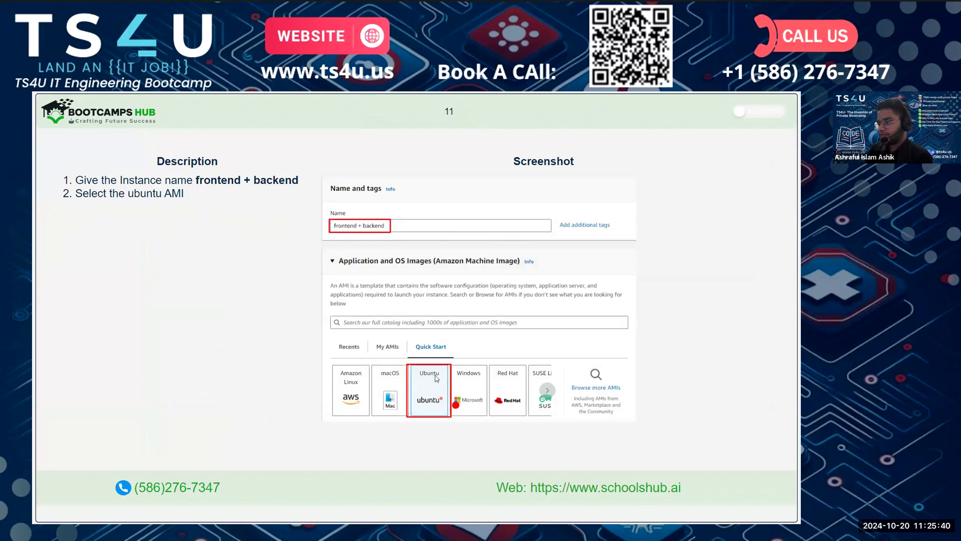
{"action": "key", "text": "Right"}
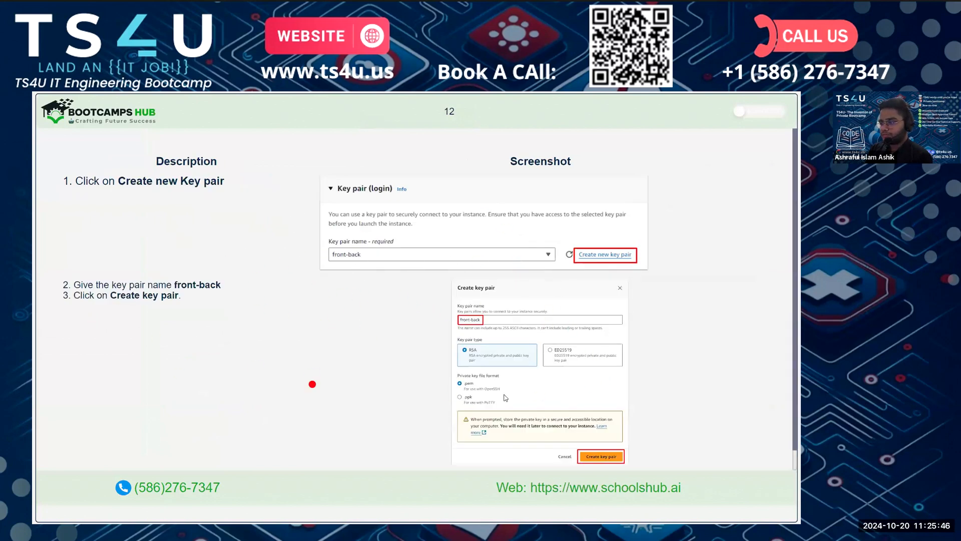
{"action": "key", "text": "Right"}
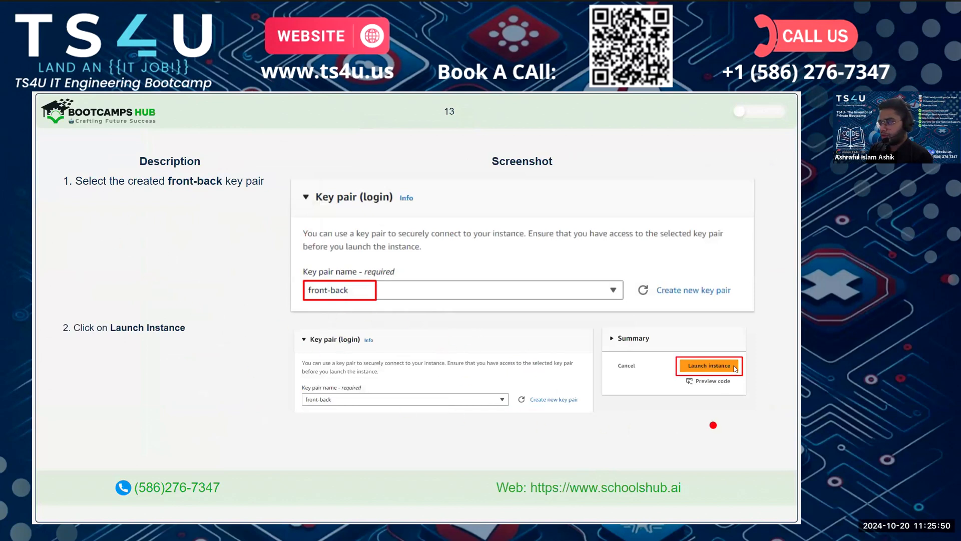
{"action": "key", "text": "Right"}
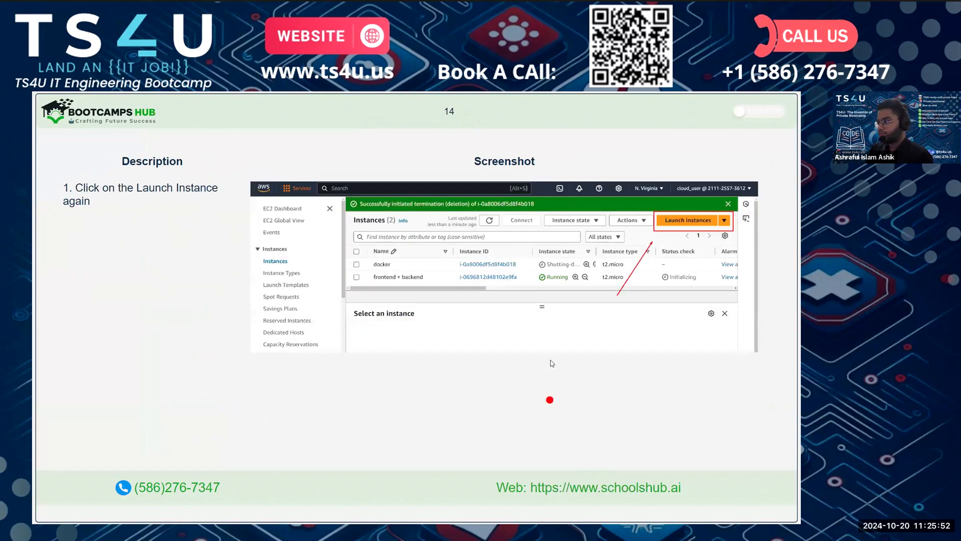
{"action": "key", "text": "Escape"}
Return to the EC2 launch form, name the instance "frontend + backend" and choose the Ubuntu image
{"action": "mouse_move", "coordinate": [505, 514]}
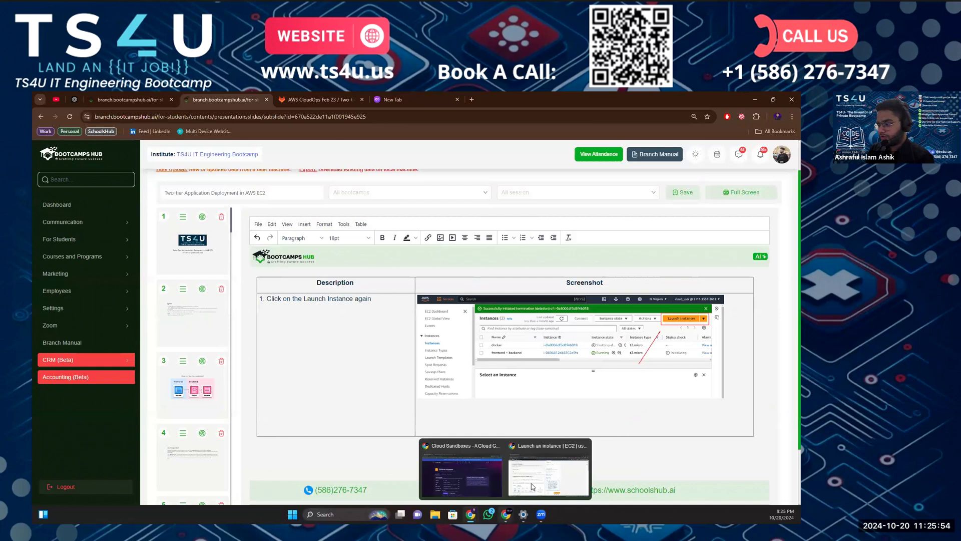
{"action": "left_click", "coordinate": [533, 470]}
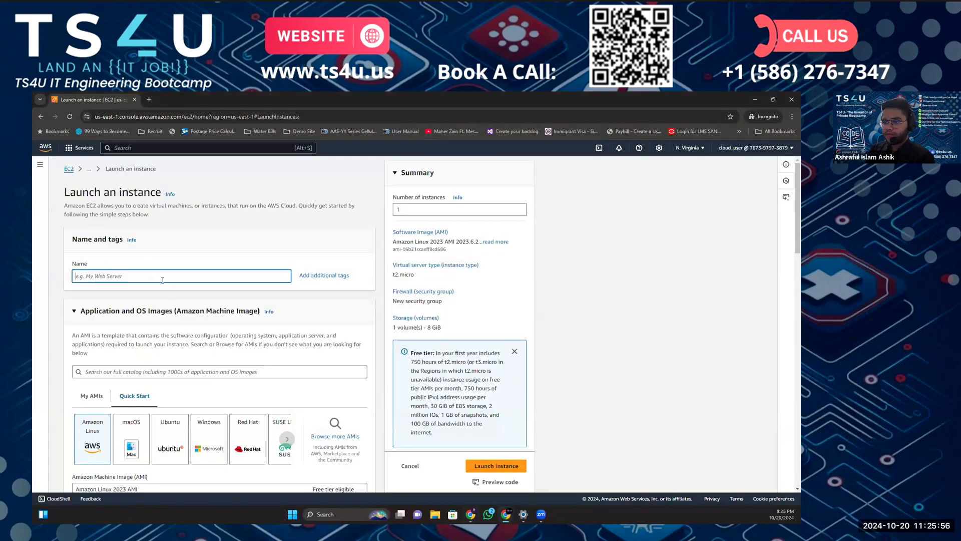
{"action": "type", "text": "fron"}
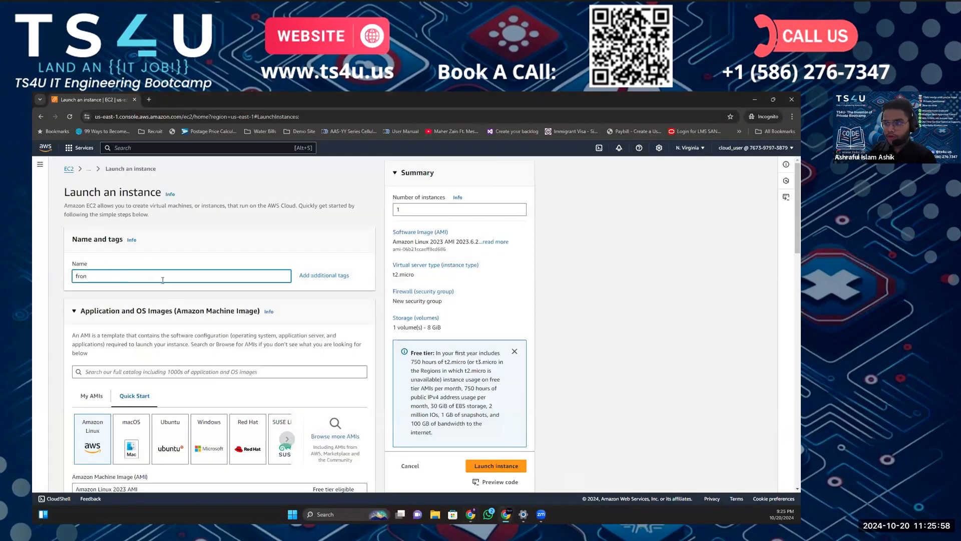
{"action": "type", "text": "tand + backend"}
{"action": "scroll", "coordinate": [56, 258], "scroll_direction": "down", "scroll_amount": 3}
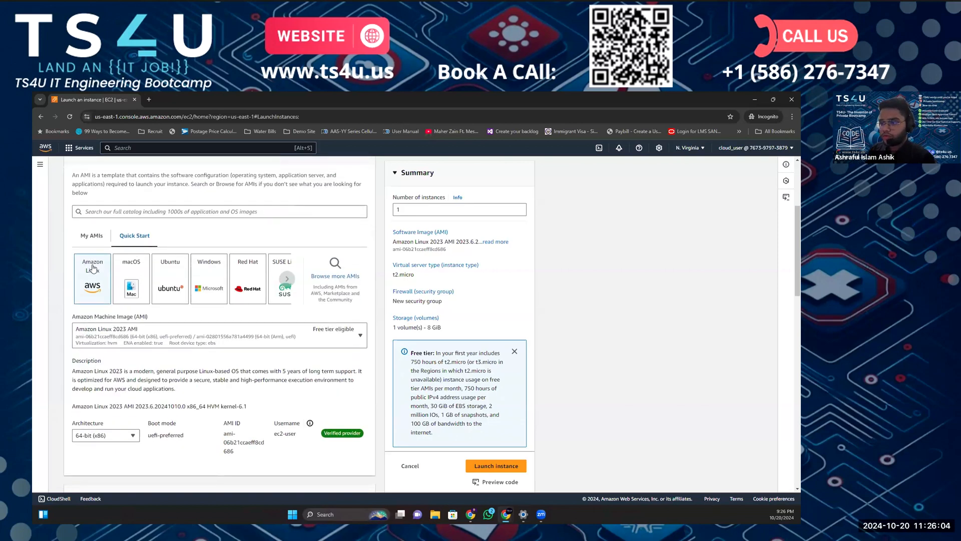
{"action": "left_click", "coordinate": [177, 285]}
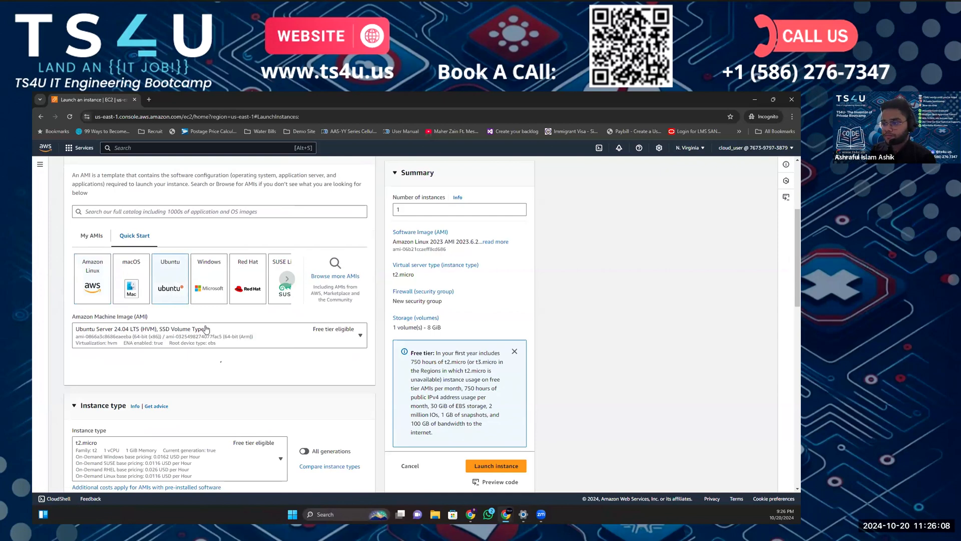
Create a new RSA key pair named front-back in .pem format for the instance
{"action": "scroll", "coordinate": [210, 317], "scroll_direction": "down", "scroll_amount": 5}
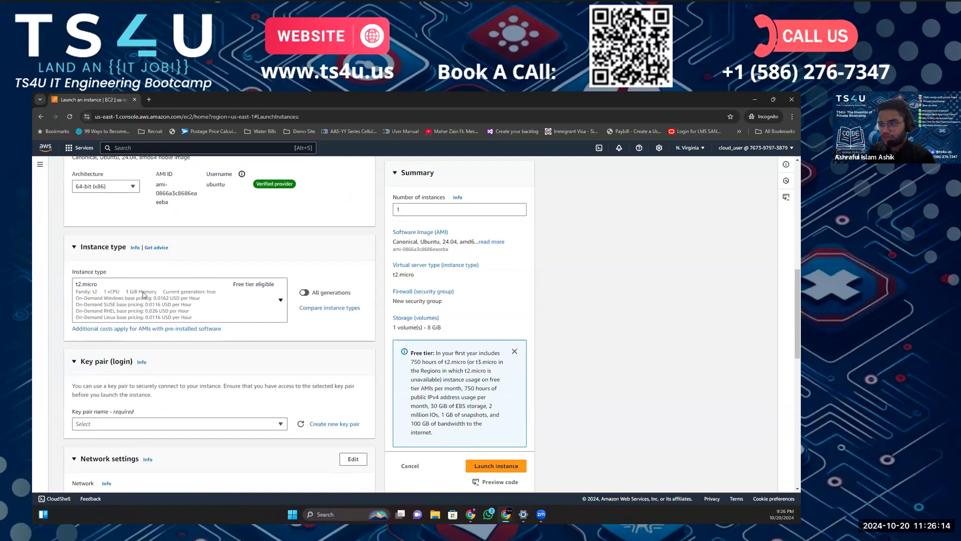
{"action": "scroll", "coordinate": [228, 301], "scroll_direction": "up", "scroll_amount": 3}
{"action": "scroll", "coordinate": [231, 325], "scroll_direction": "down", "scroll_amount": 4}
{"action": "scroll", "coordinate": [232, 335], "scroll_direction": "down", "scroll_amount": 1}
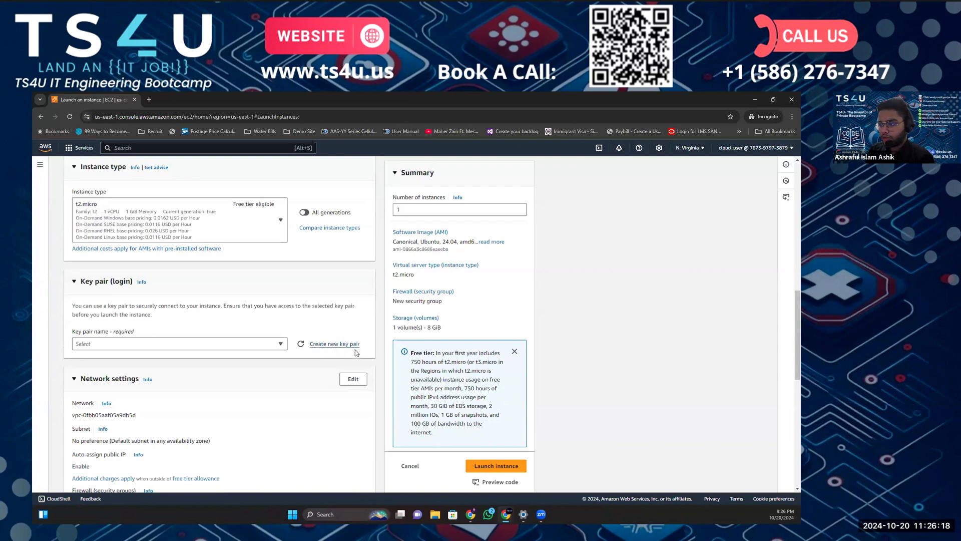
{"action": "left_click", "coordinate": [355, 349]}
{"action": "left_click", "coordinate": [360, 250]}
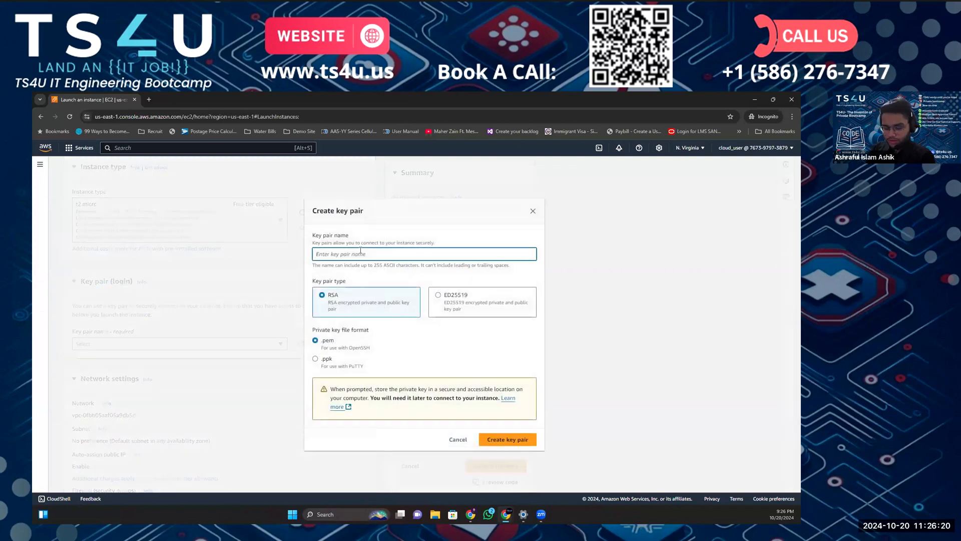
{"action": "type", "text": "fron-back"}
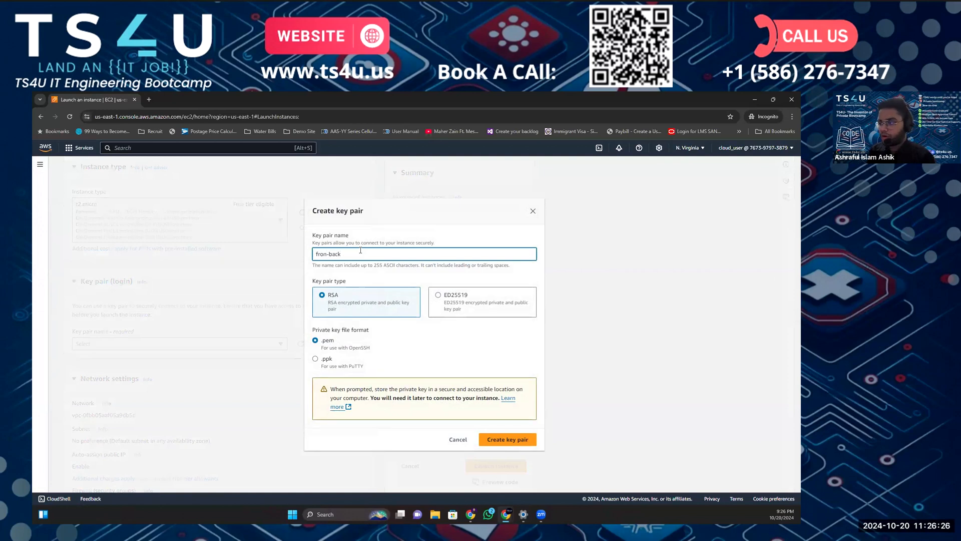
{"action": "key", "text": "Left"}
{"action": "key", "text": "Left"}
{"action": "type", "text": "t"}
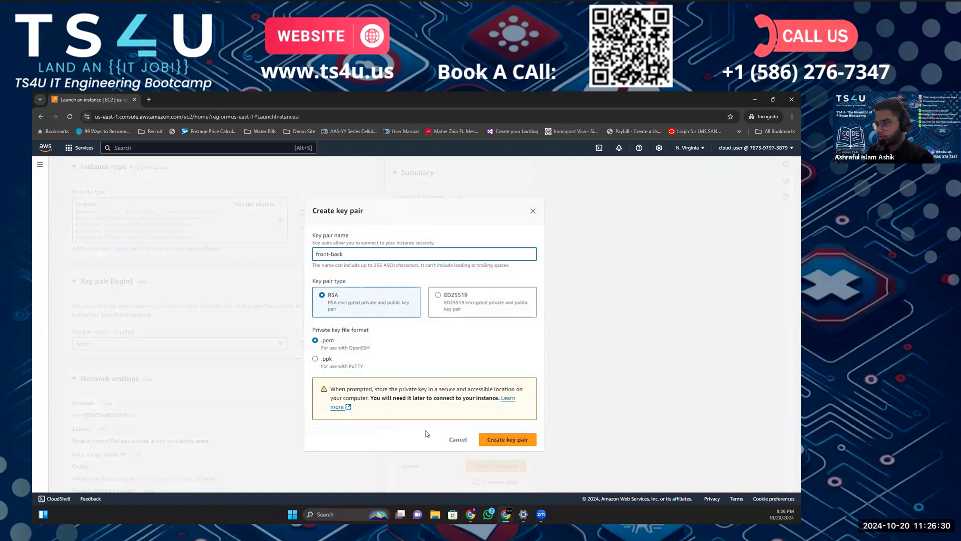
{"action": "left_click", "coordinate": [532, 446]}
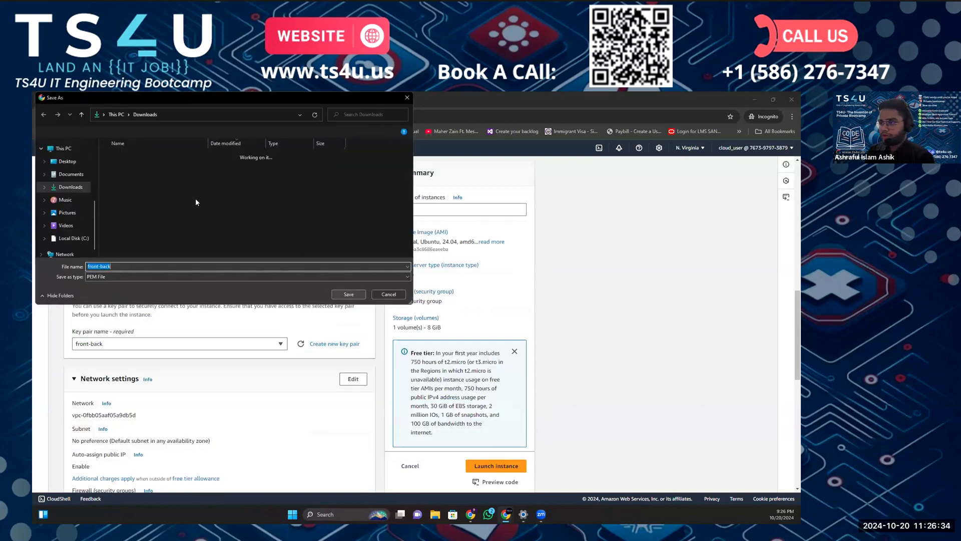
Save the front-back PEM file in the "AWS key pair" folder on Local Disk (C:)
{"action": "left_click", "coordinate": [69, 238]}
{"action": "left_click", "coordinate": [134, 181]}
{"action": "left_click", "coordinate": [353, 294]}
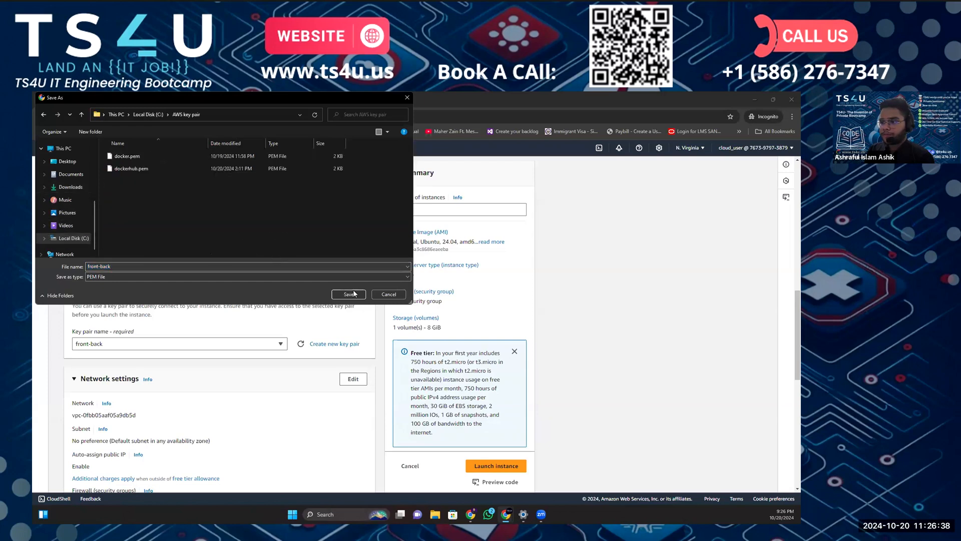
{"action": "left_click", "coordinate": [341, 293]}
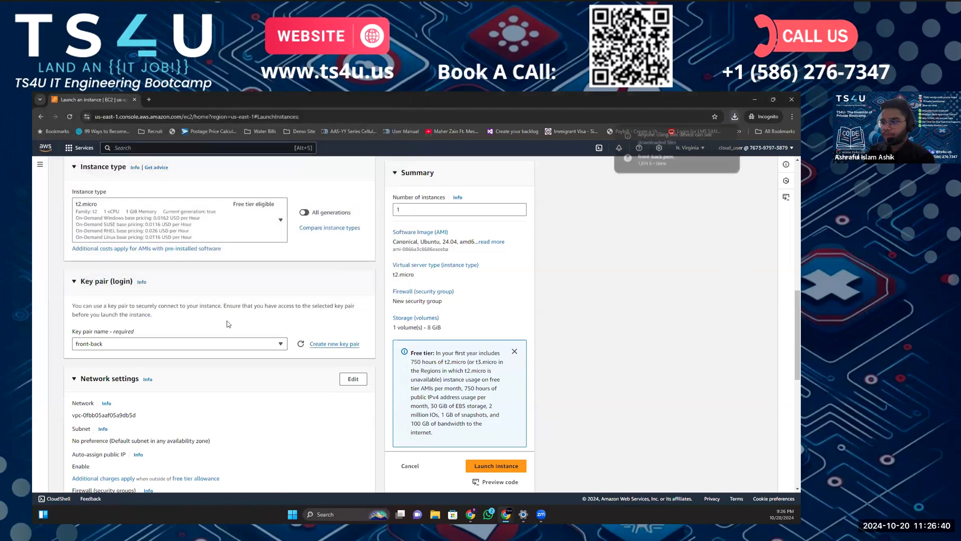
Select front-back as the instance's login key pair
{"action": "scroll", "coordinate": [105, 289], "scroll_direction": "down", "scroll_amount": 1}
{"action": "left_click", "coordinate": [115, 265]}
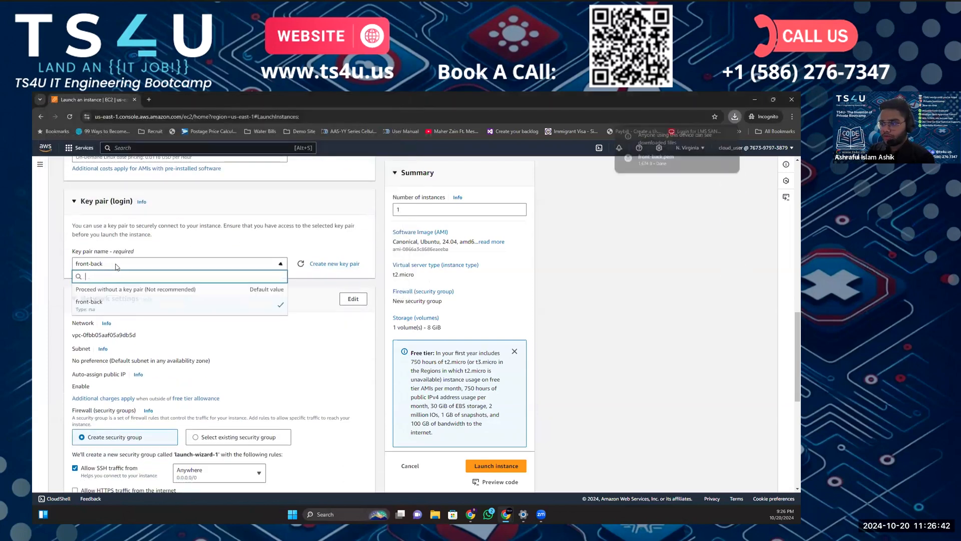
{"action": "left_click", "coordinate": [92, 306]}
Examine the instance's network settings, security group rules and storage configuration
{"action": "scroll", "coordinate": [205, 310], "scroll_direction": "down", "scroll_amount": 3}
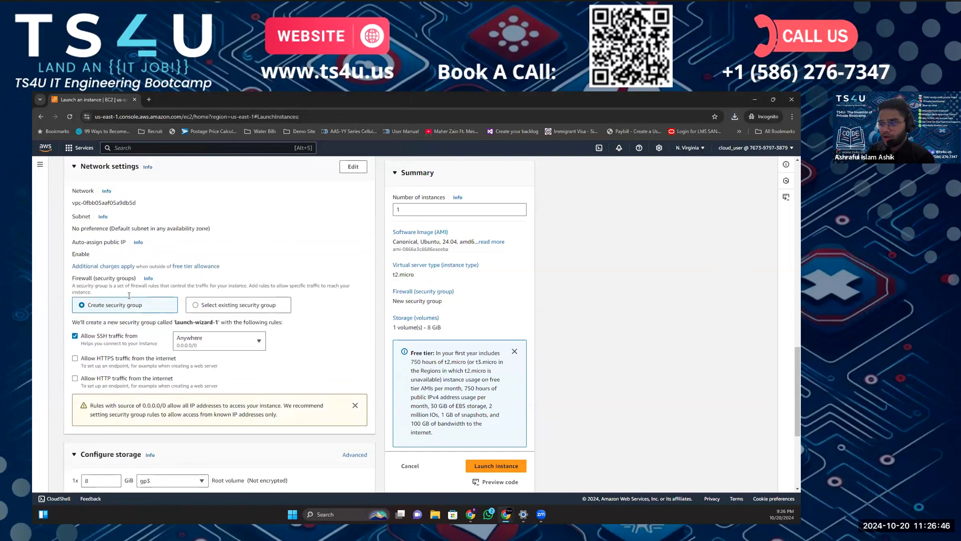
{"action": "scroll", "coordinate": [130, 296], "scroll_direction": "down", "scroll_amount": 1}
{"action": "scroll", "coordinate": [134, 239], "scroll_direction": "up", "scroll_amount": 3}
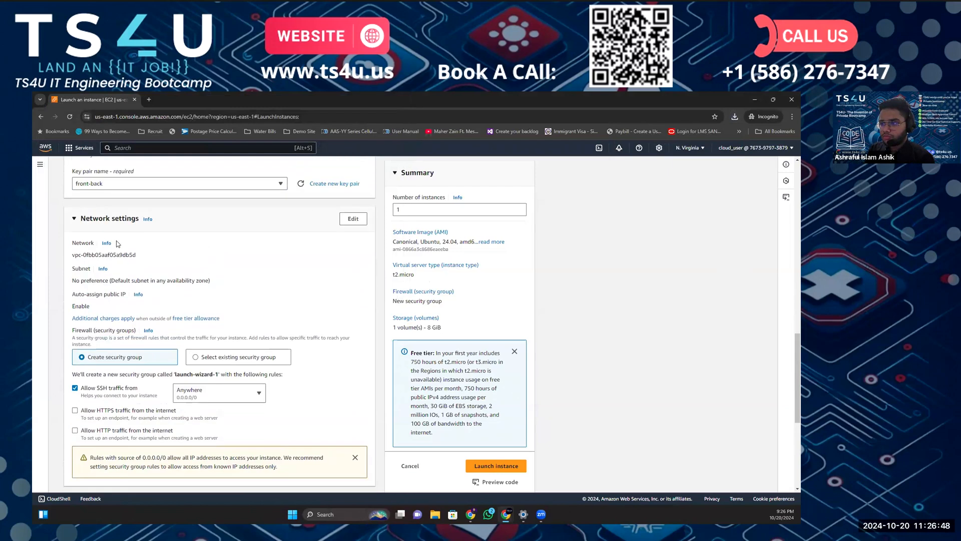
{"action": "scroll", "coordinate": [119, 284], "scroll_direction": "down", "scroll_amount": 2}
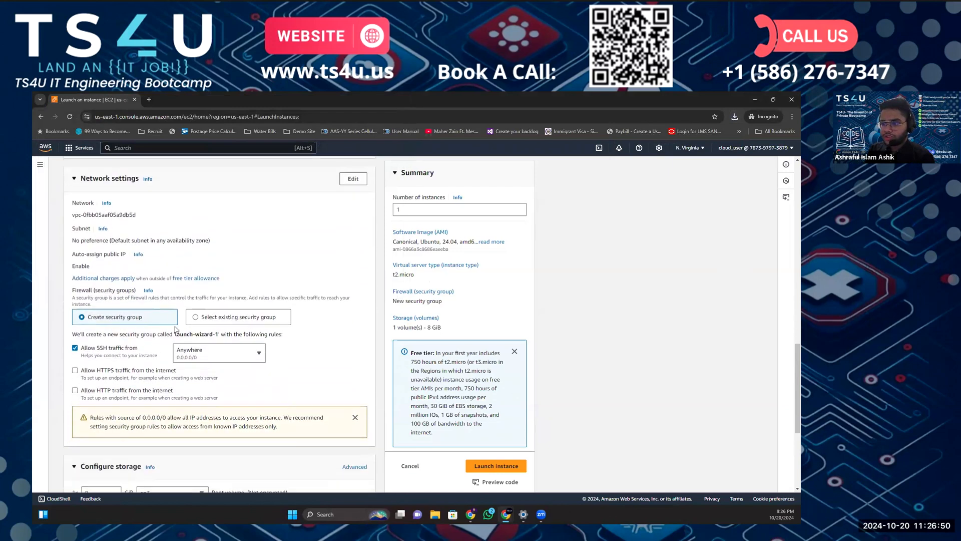
{"action": "scroll", "coordinate": [175, 328], "scroll_direction": "down", "scroll_amount": 2}
{"action": "scroll", "coordinate": [174, 327], "scroll_direction": "down", "scroll_amount": 3}
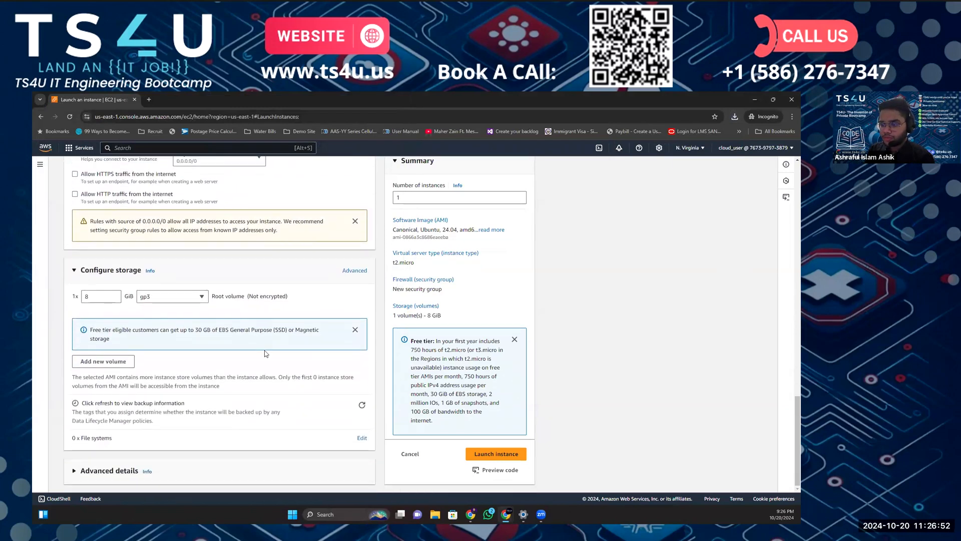
{"action": "scroll", "coordinate": [232, 302], "scroll_direction": "up", "scroll_amount": 6}
{"action": "scroll", "coordinate": [231, 302], "scroll_direction": "up", "scroll_amount": 1}
{"action": "scroll", "coordinate": [230, 302], "scroll_direction": "down", "scroll_amount": 3}
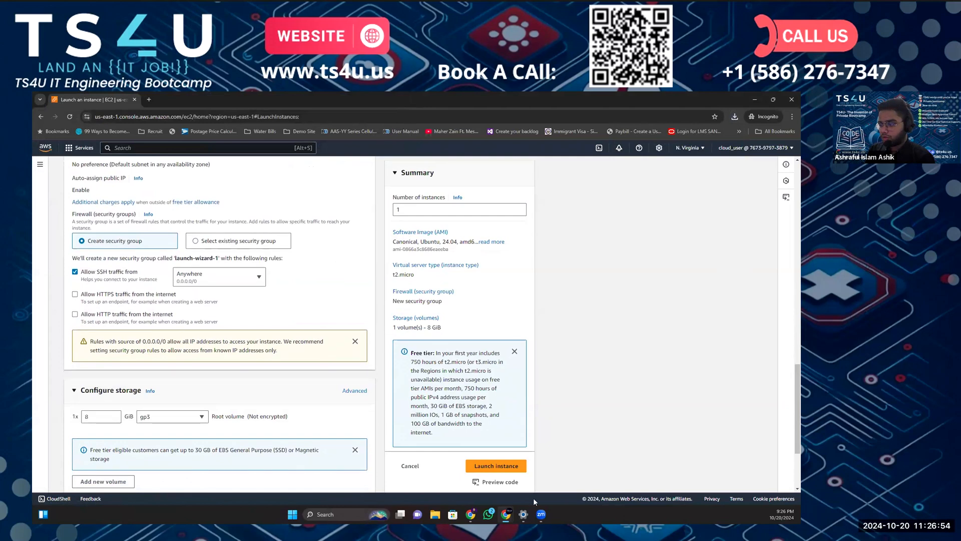
Launch the configured instance and go back to the EC2 instances list
{"action": "left_click", "coordinate": [484, 467]}
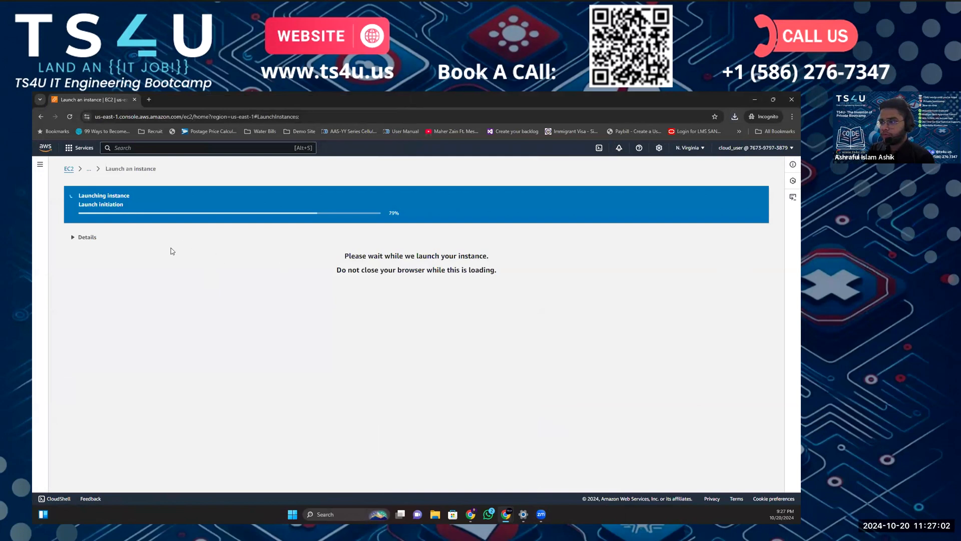
{"action": "left_click", "coordinate": [89, 170]}
{"action": "left_click", "coordinate": [106, 184]}
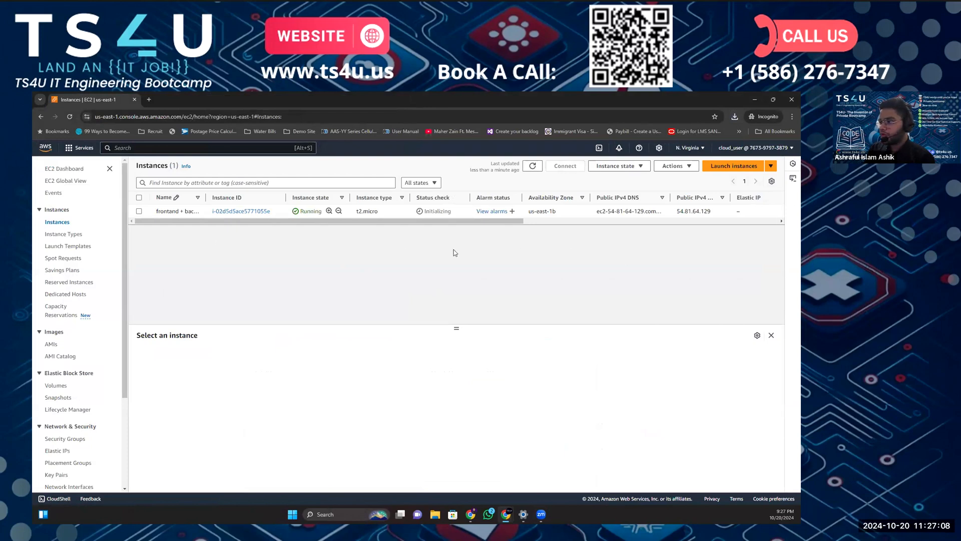
Start launching a new EC2 instance and name it "database"
{"action": "left_click", "coordinate": [734, 166]}
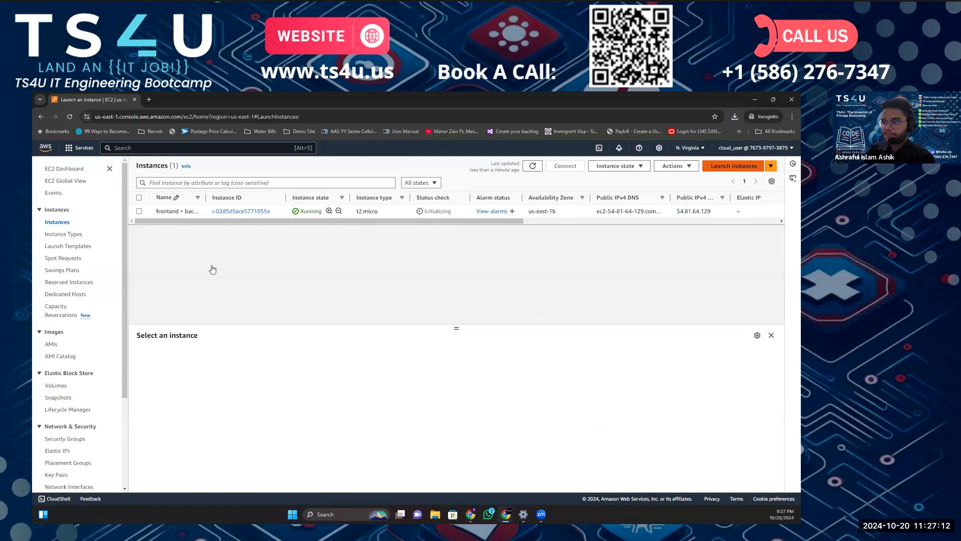
{"action": "left_click", "coordinate": [110, 275]}
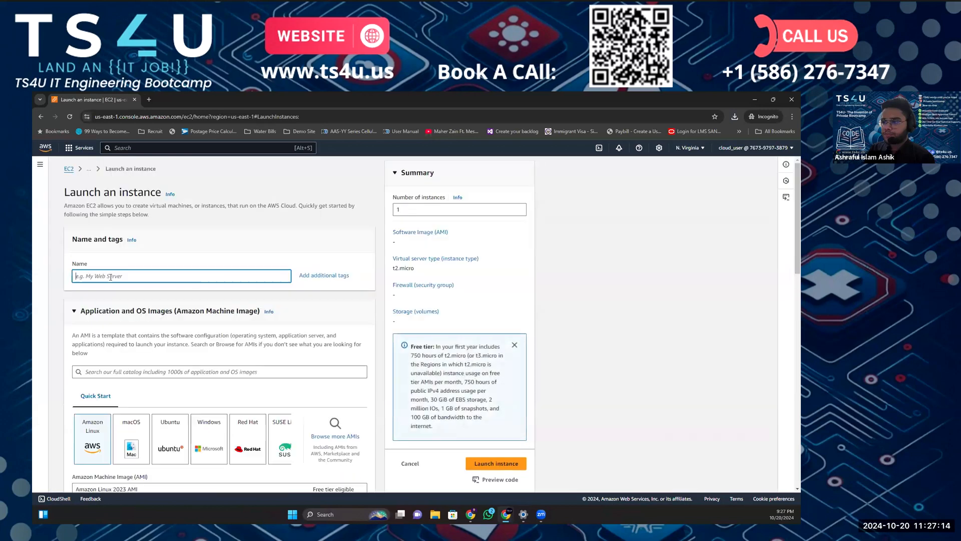
{"action": "type", "text": "da"}
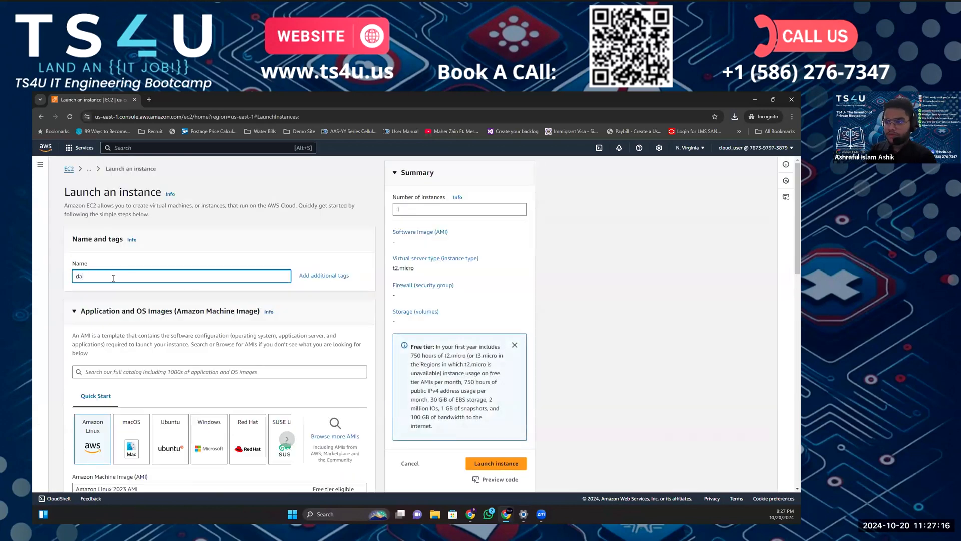
{"action": "type", "text": "tabase"}
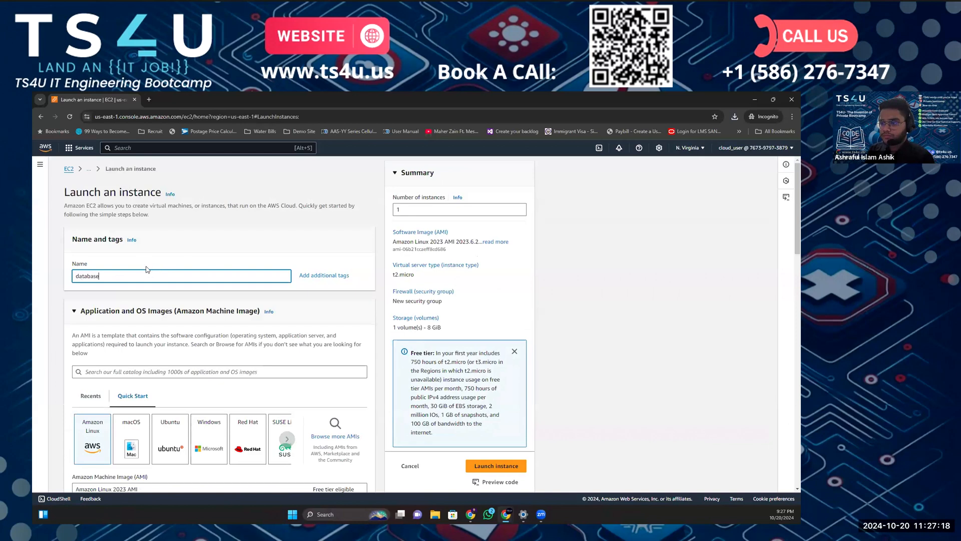
Choose Ubuntu as the database instance's machine image and check the instance type
{"action": "scroll", "coordinate": [160, 280], "scroll_direction": "down", "scroll_amount": 3}
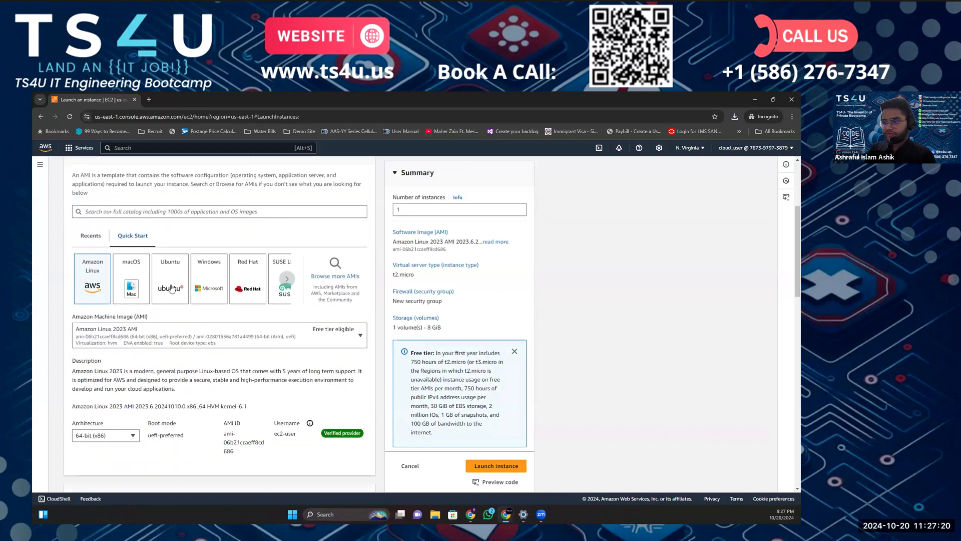
{"action": "left_click", "coordinate": [171, 289]}
{"action": "scroll", "coordinate": [232, 315], "scroll_direction": "down", "scroll_amount": 2}
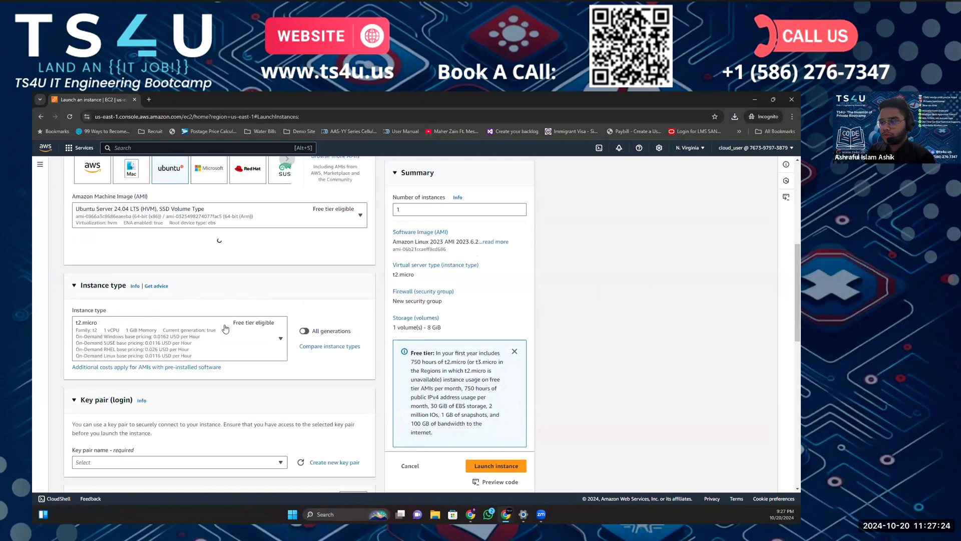
{"action": "scroll", "coordinate": [222, 279], "scroll_direction": "down", "scroll_amount": 2}
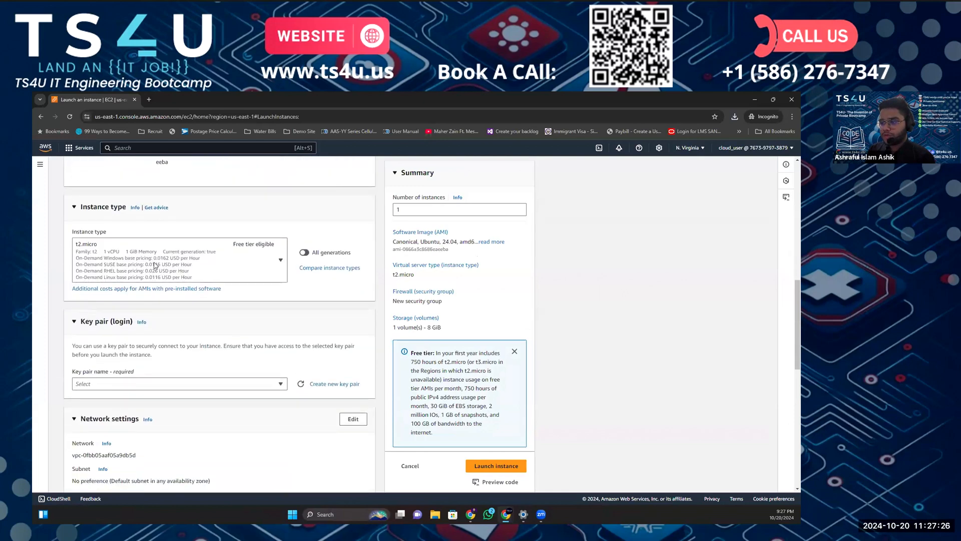
{"action": "scroll", "coordinate": [143, 274], "scroll_direction": "up", "scroll_amount": 1}
Create a login key pair named "database" and save its PEM file in the "AWS key pair" folder
{"action": "scroll", "coordinate": [143, 273], "scroll_direction": "down", "scroll_amount": 2}
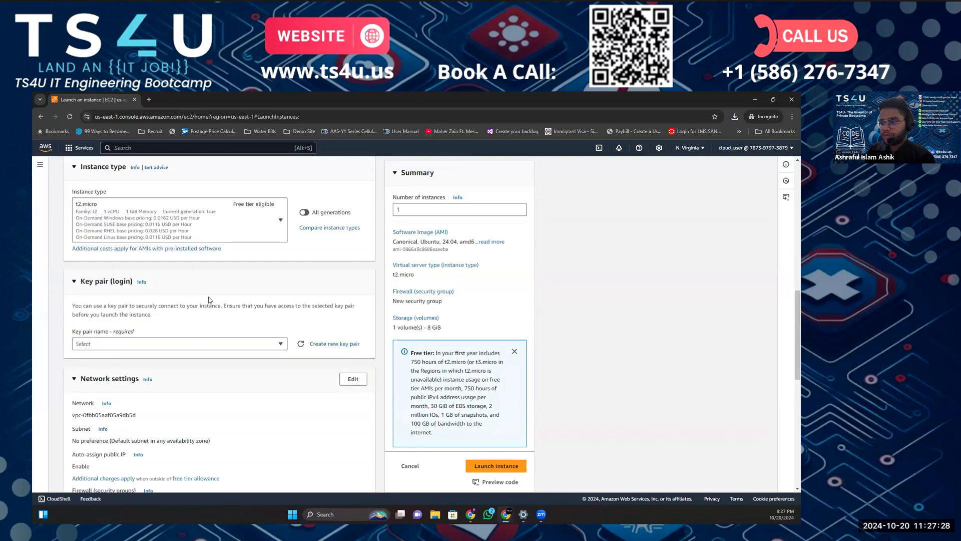
{"action": "scroll", "coordinate": [208, 299], "scroll_direction": "down", "scroll_amount": 2}
{"action": "left_click", "coordinate": [334, 264]}
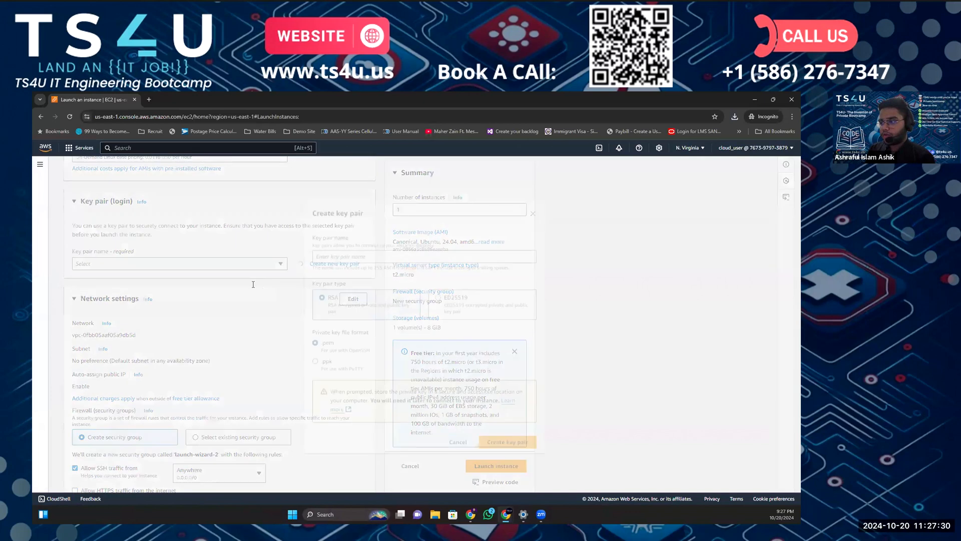
{"action": "left_click", "coordinate": [347, 255]}
{"action": "type", "text": "database"}
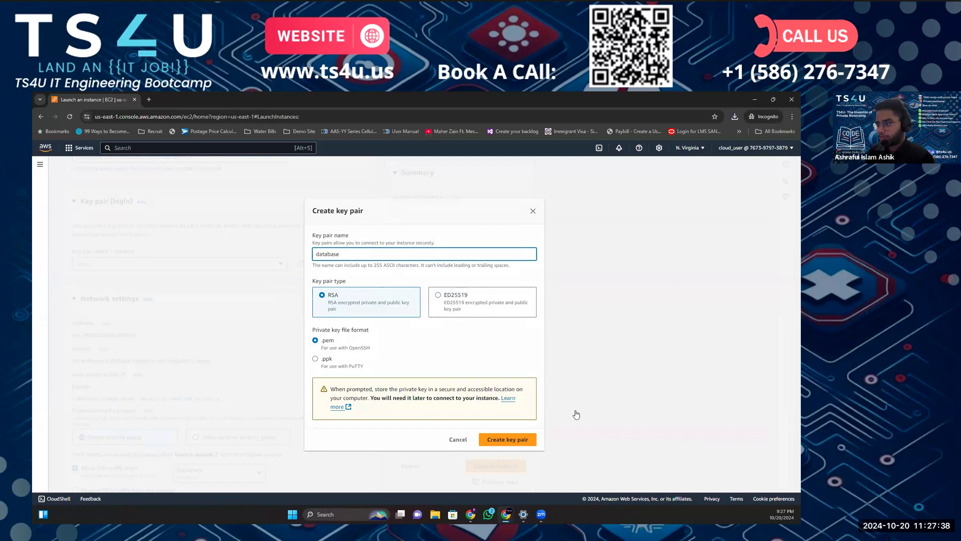
{"action": "left_click", "coordinate": [494, 440]}
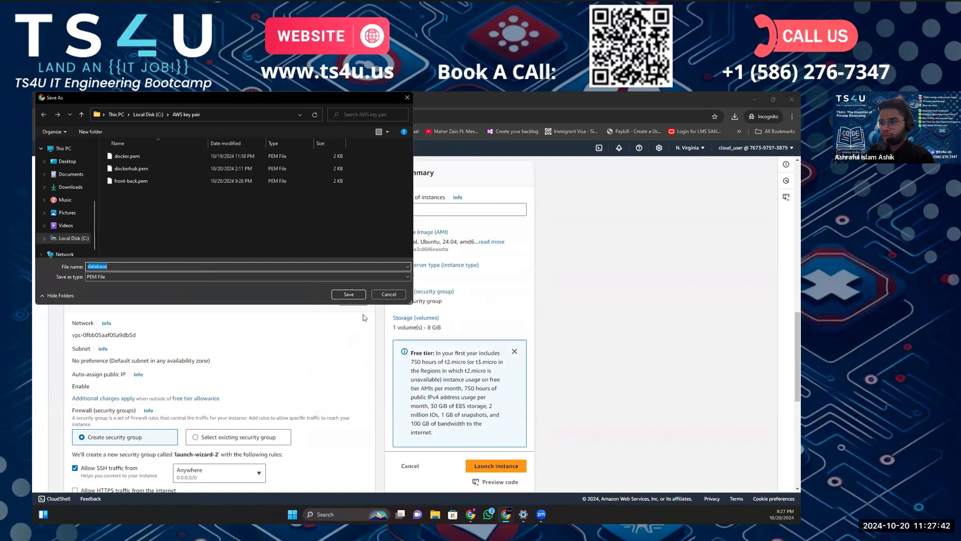
{"action": "left_click", "coordinate": [343, 296]}
Review the network and storage settings and launch the database instance
{"action": "scroll", "coordinate": [164, 303], "scroll_direction": "down", "scroll_amount": 1}
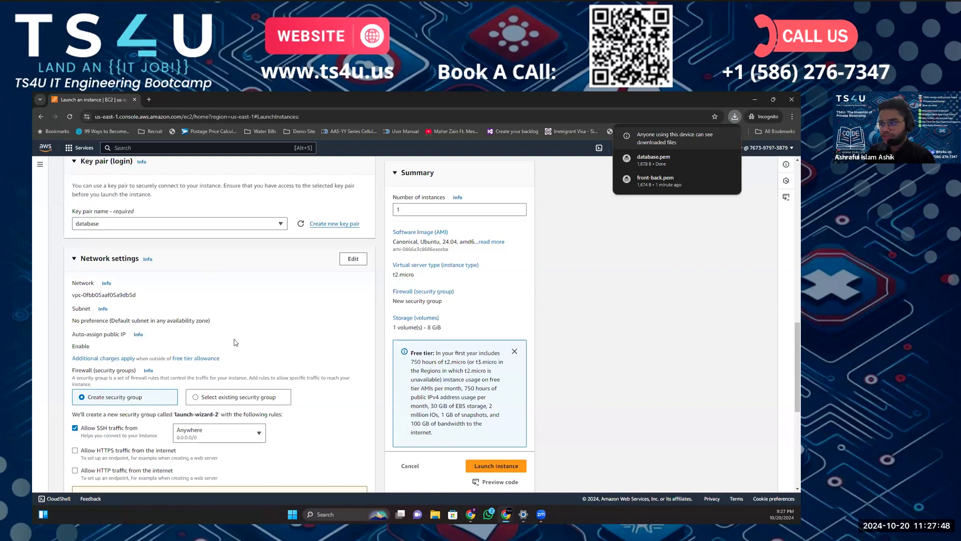
{"action": "scroll", "coordinate": [231, 331], "scroll_direction": "down", "scroll_amount": 6}
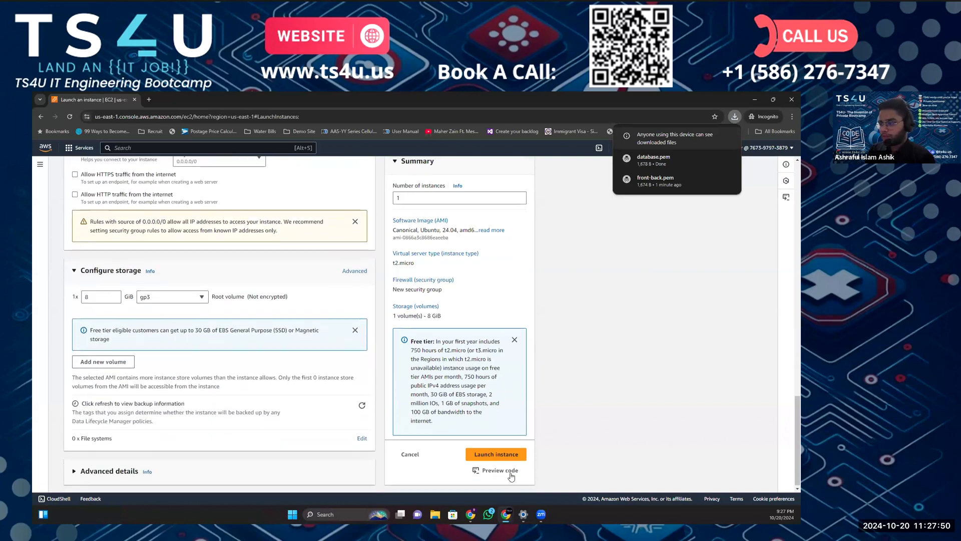
{"action": "left_click", "coordinate": [483, 455]}
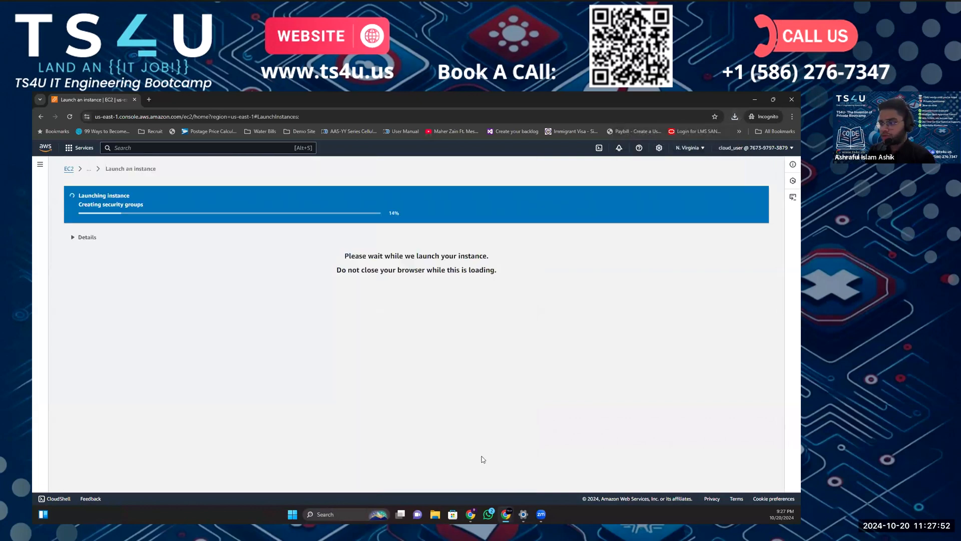
Switch to the Bootcamps Hub slides and review full screen the instructions for launching the database instance and verifying both instances
{"action": "mouse_move", "coordinate": [470, 514]}
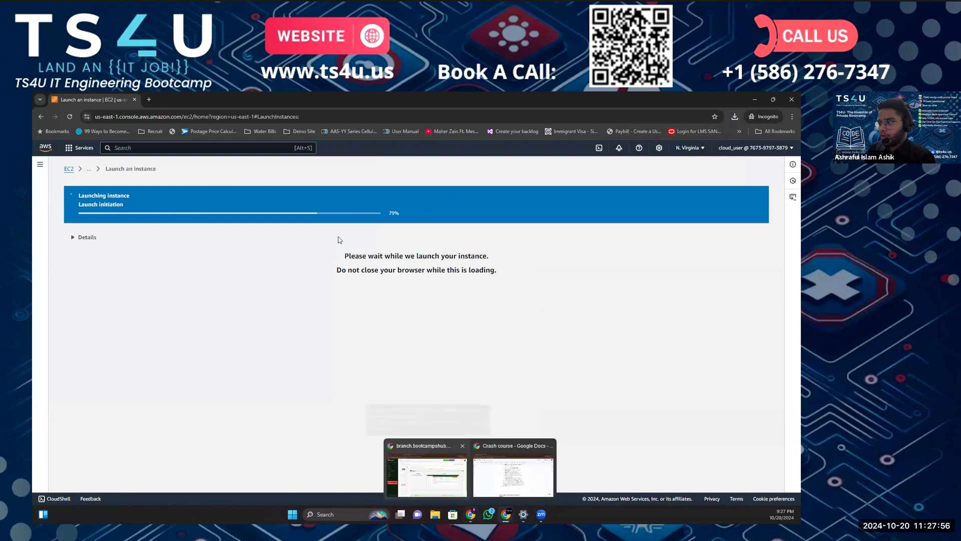
{"action": "left_click", "coordinate": [427, 473]}
{"action": "scroll", "coordinate": [202, 388], "scroll_direction": "down", "scroll_amount": 3}
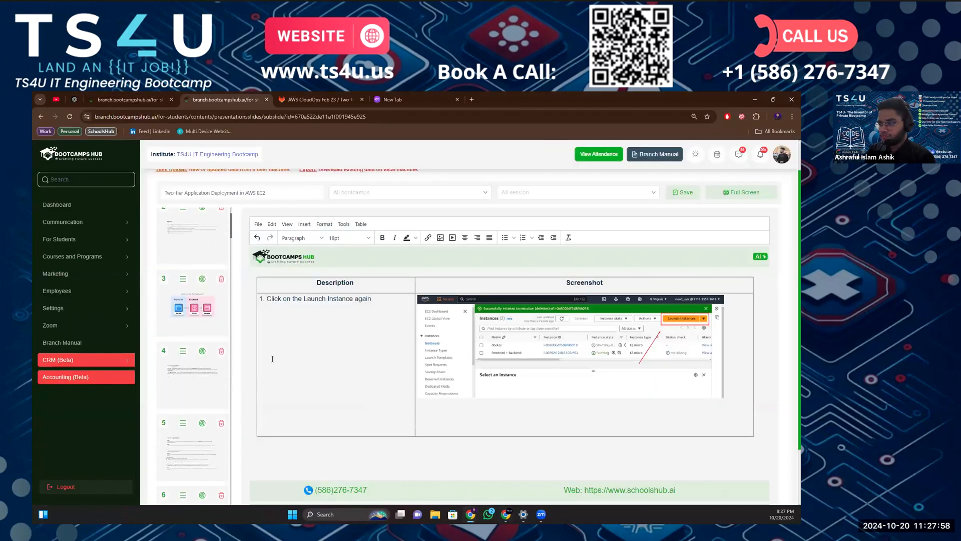
{"action": "left_click", "coordinate": [741, 194]}
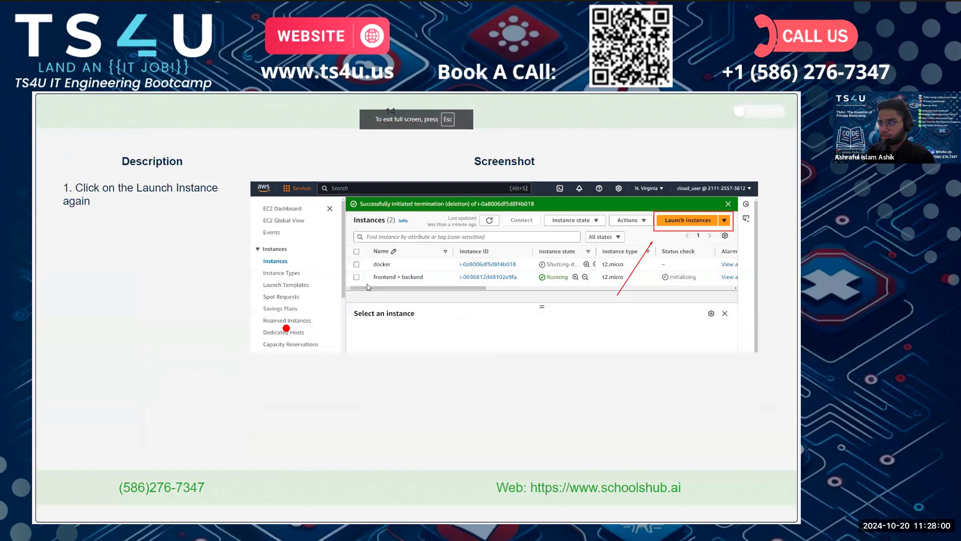
{"action": "key", "text": "Right"}
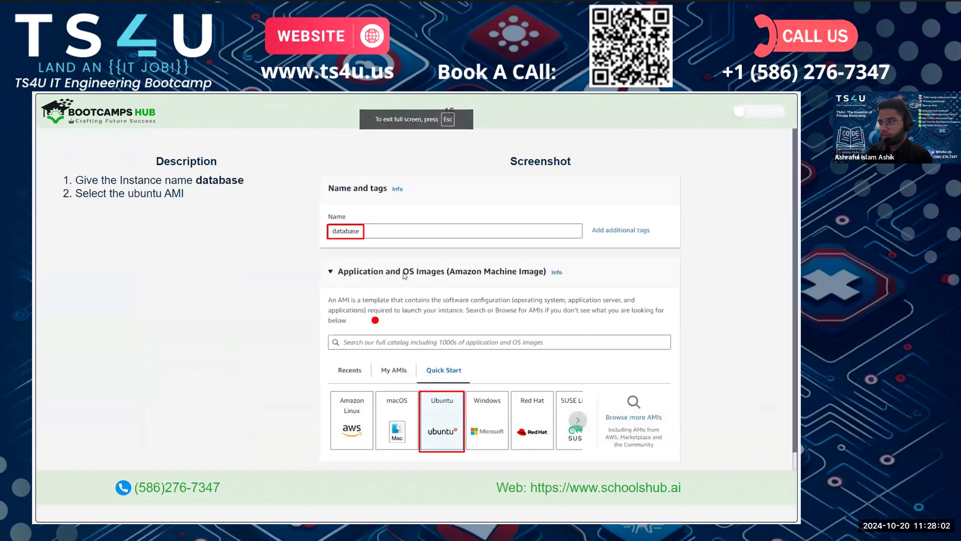
{"action": "key", "text": "Right"}
{"action": "key", "text": "Right"}
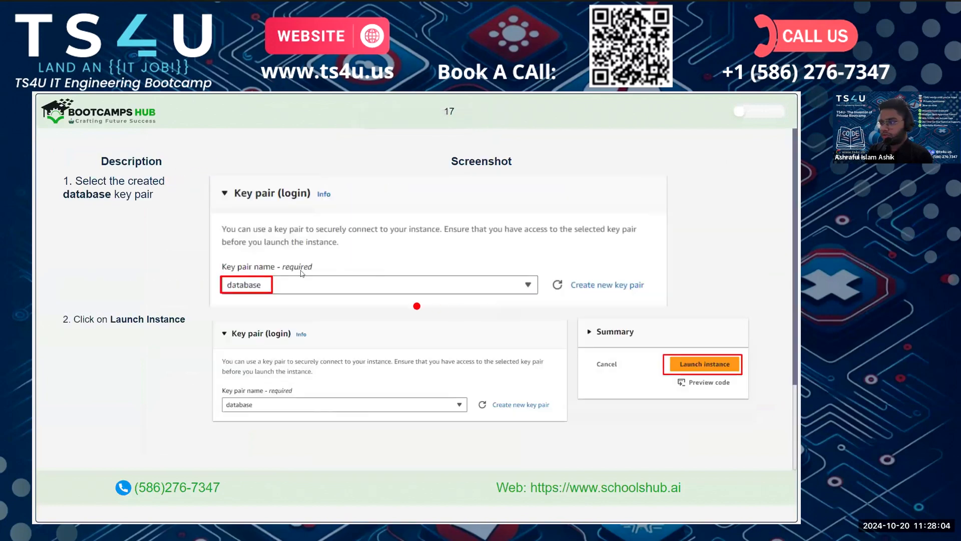
{"action": "key", "text": "Right"}
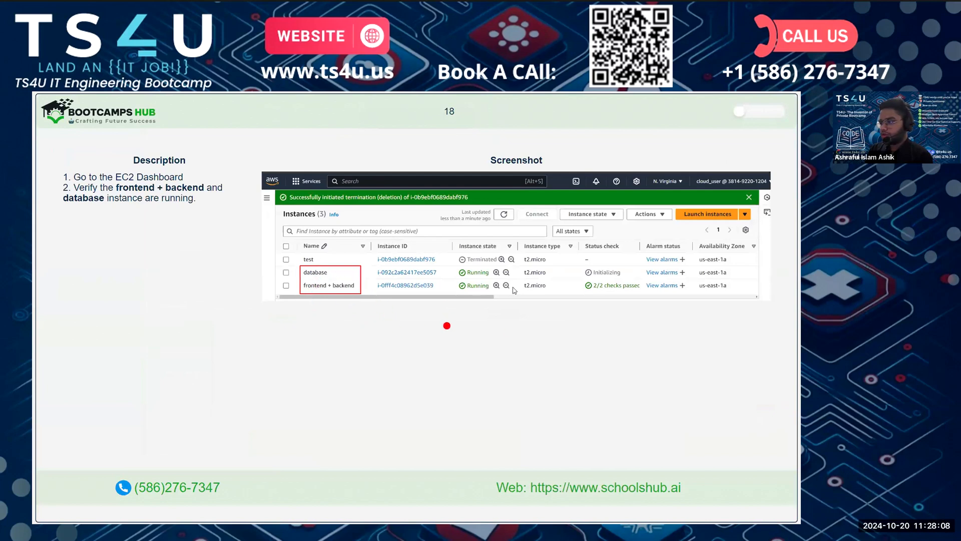
{"action": "key", "text": "Escape"}
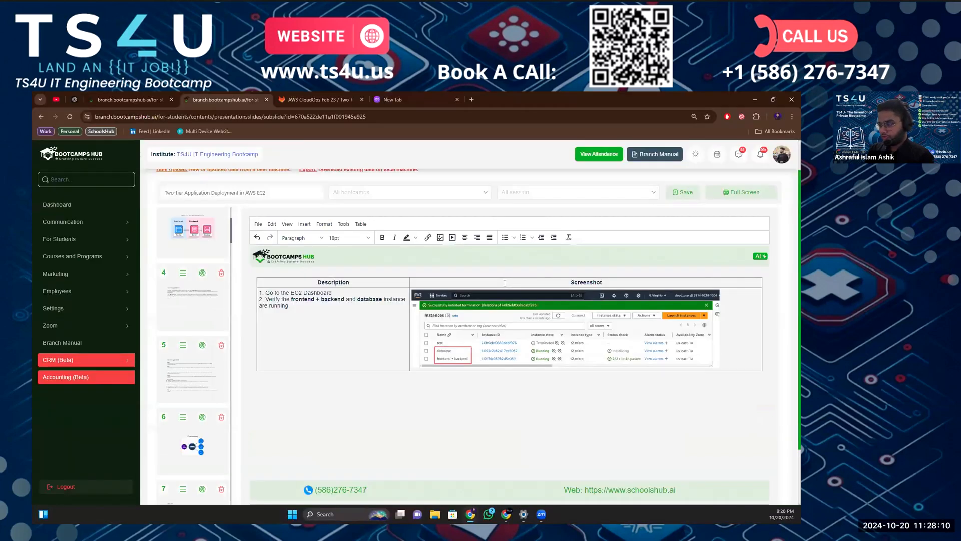
Return to the AWS console, open and refresh the EC2 instances list, and widen its Name column to fit the full instance names
{"action": "mouse_move", "coordinate": [506, 514]}
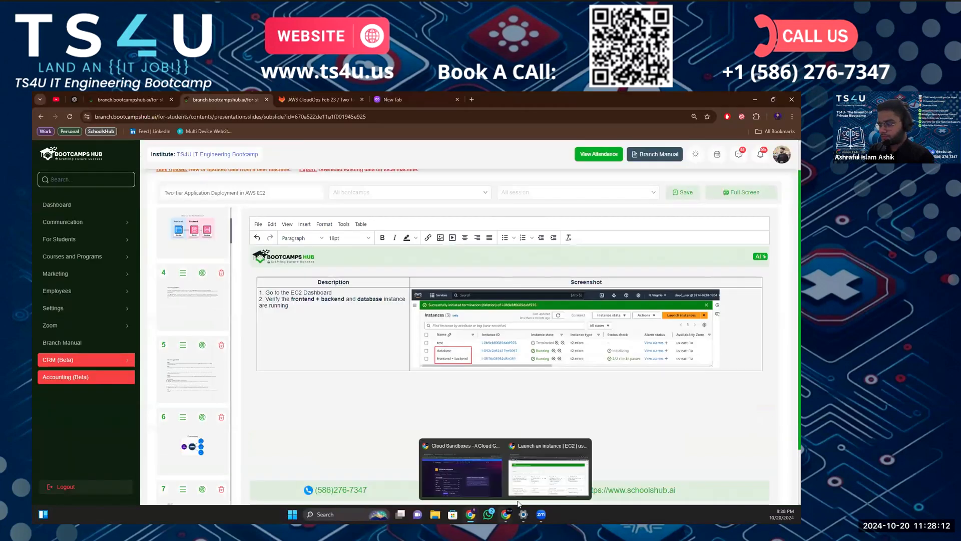
{"action": "left_click", "coordinate": [546, 471]}
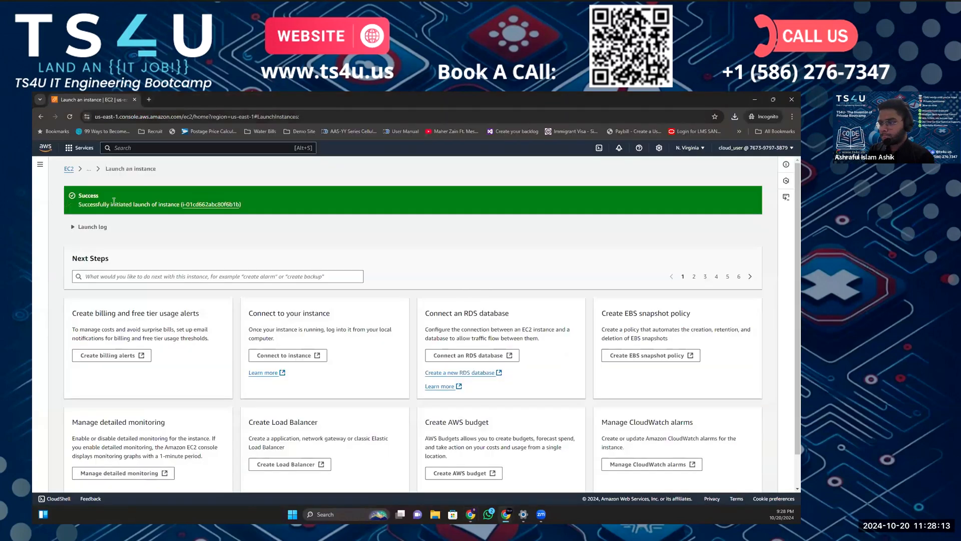
{"action": "left_click", "coordinate": [91, 172]}
{"action": "left_click", "coordinate": [532, 166]}
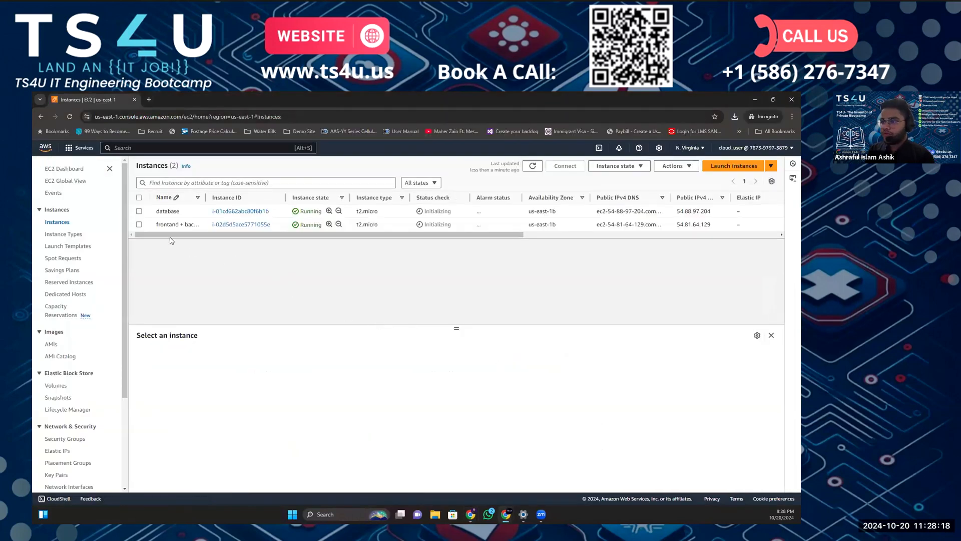
{"action": "left_click_drag", "start_coordinate": [206, 197], "coordinate": [243, 197]}
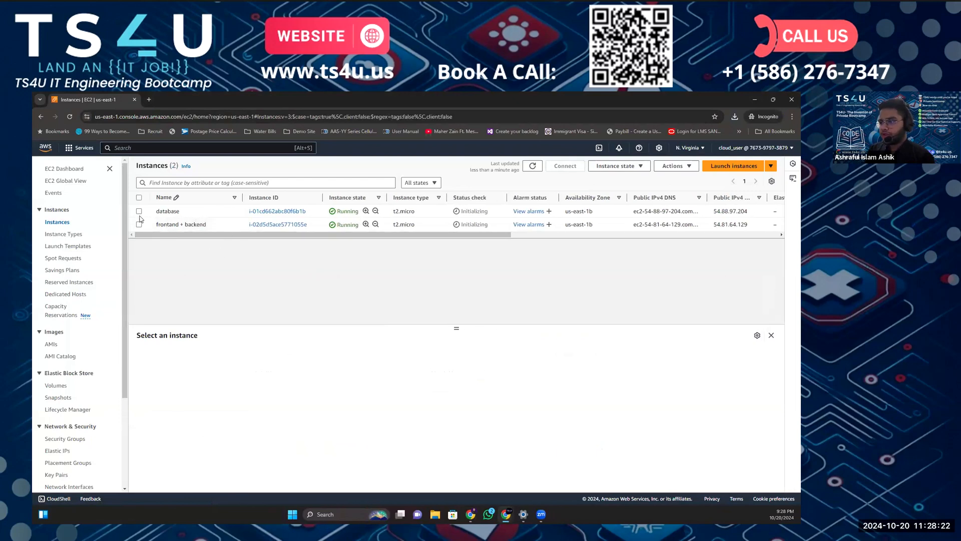